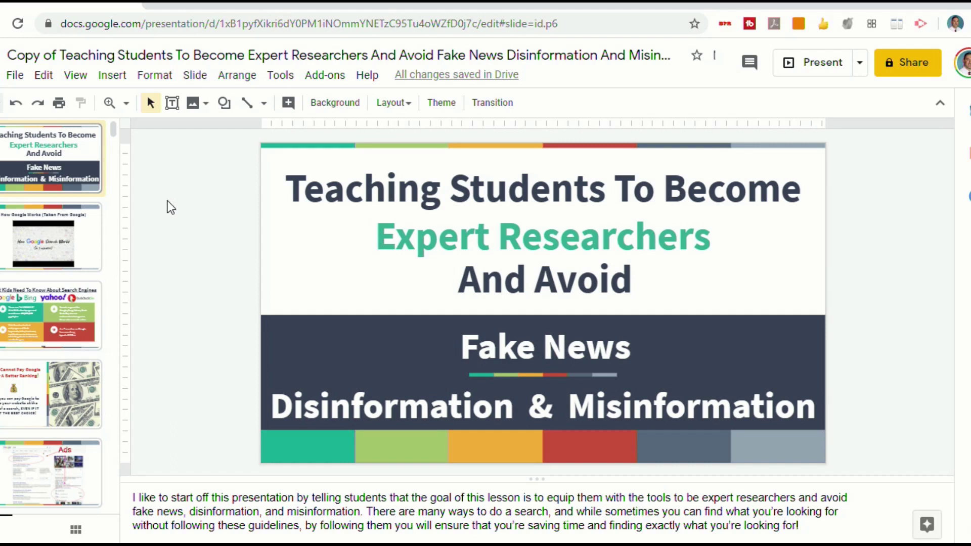
Step: Uninstall the Pear Deck add-on from the Get add-ons marketplace
left_click(317, 83)
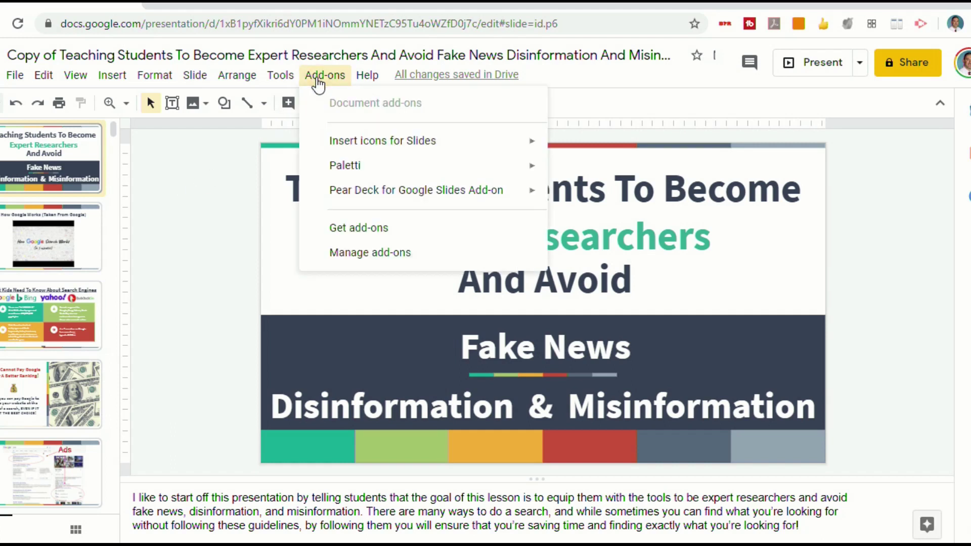
left_click(369, 234)
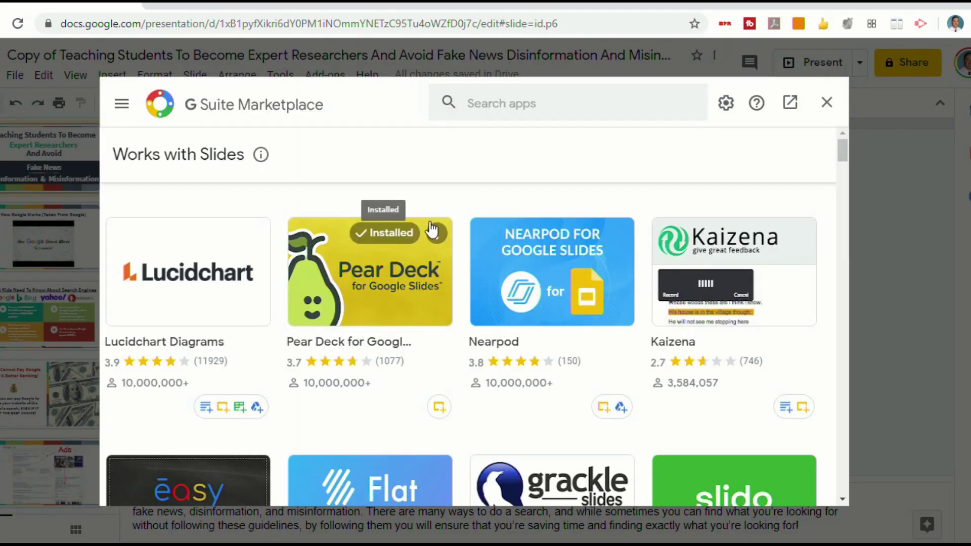
left_click(436, 233)
left_click(455, 245)
left_click(565, 375)
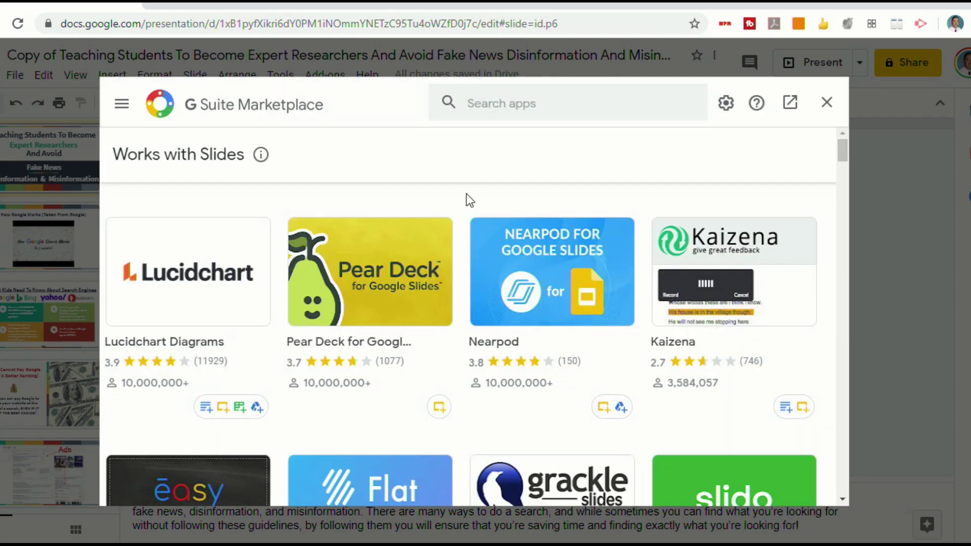
Step: Search the marketplace for 'pear d' and open the Pear Deck listing
left_click(542, 100)
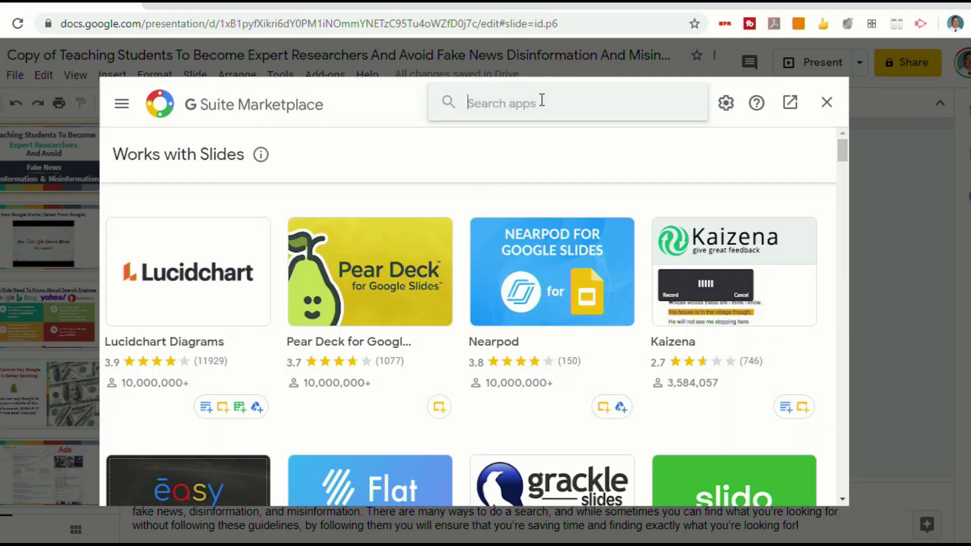
type("pear d")
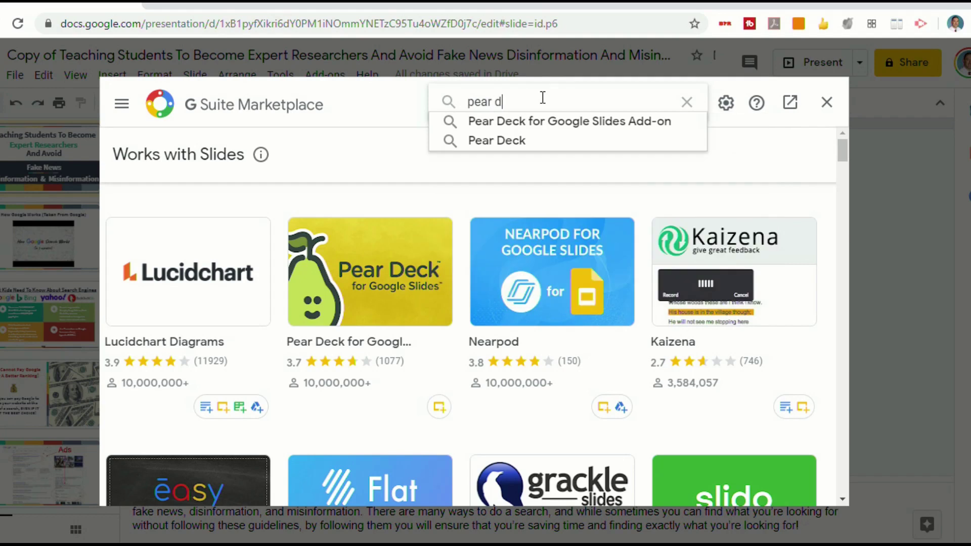
left_click(368, 247)
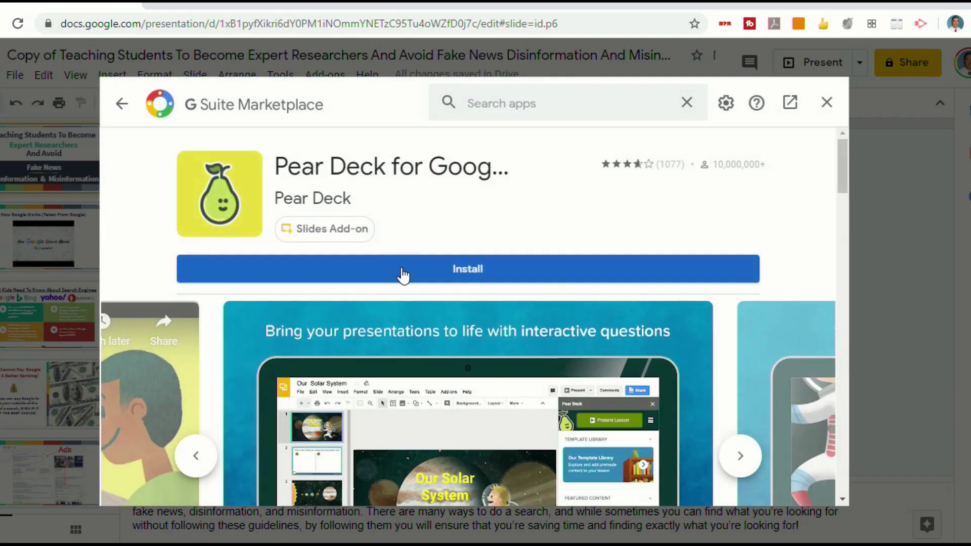
Step: Install Pear Deck for Google Slides, signing in and allowing it access to the account
left_click(403, 274)
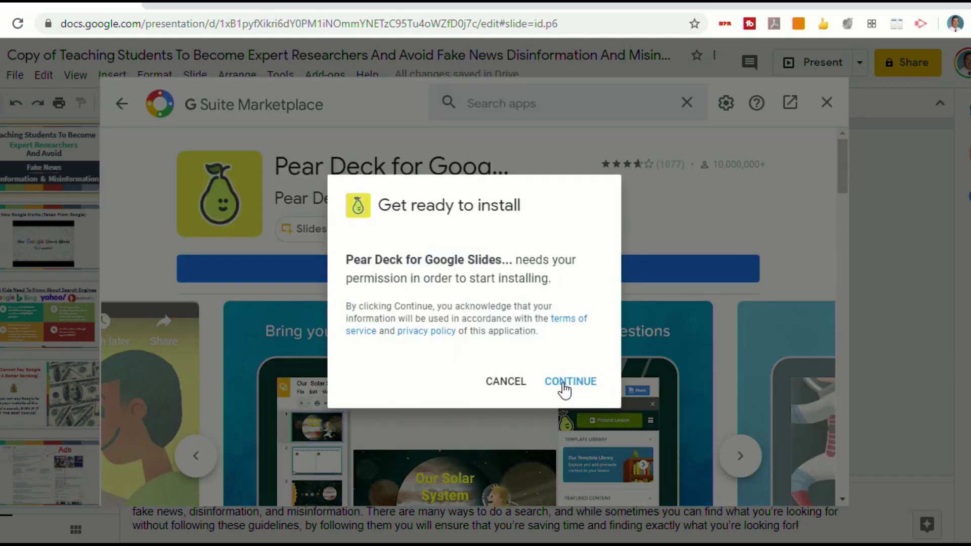
left_click(565, 385)
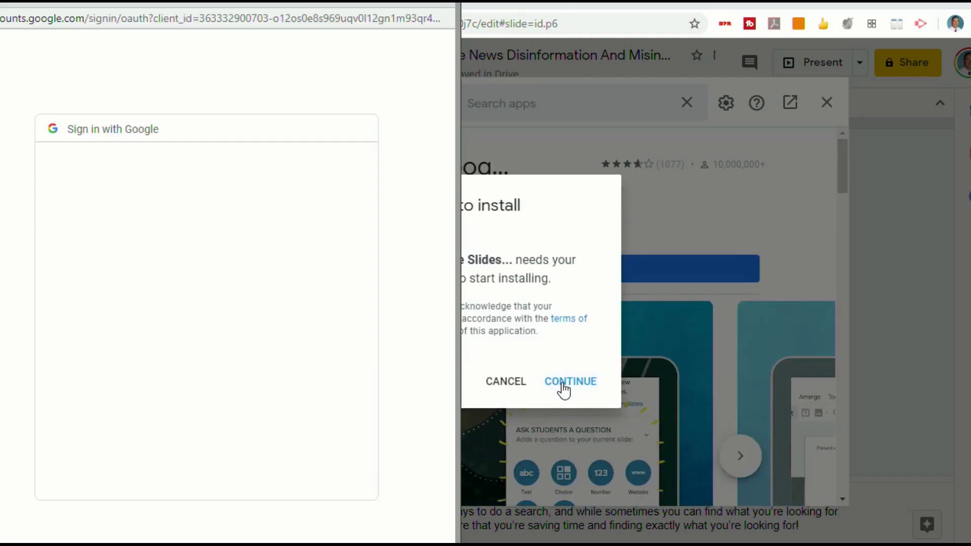
left_click(231, 278)
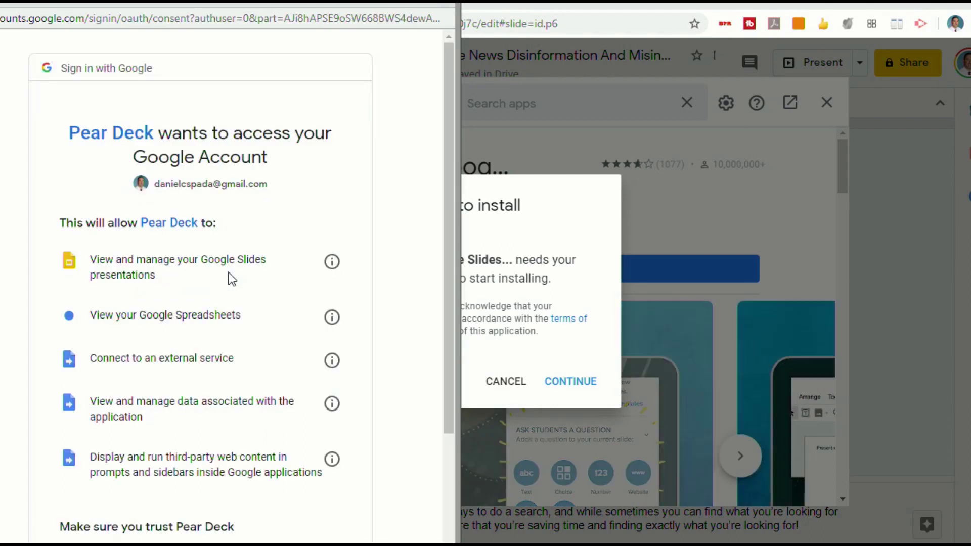
scroll(238, 310, "down", 4)
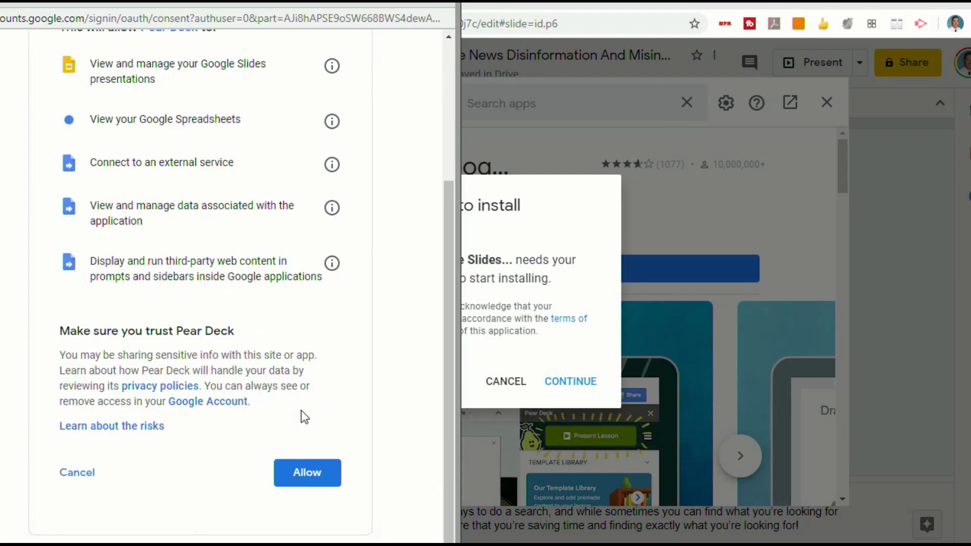
left_click(310, 473)
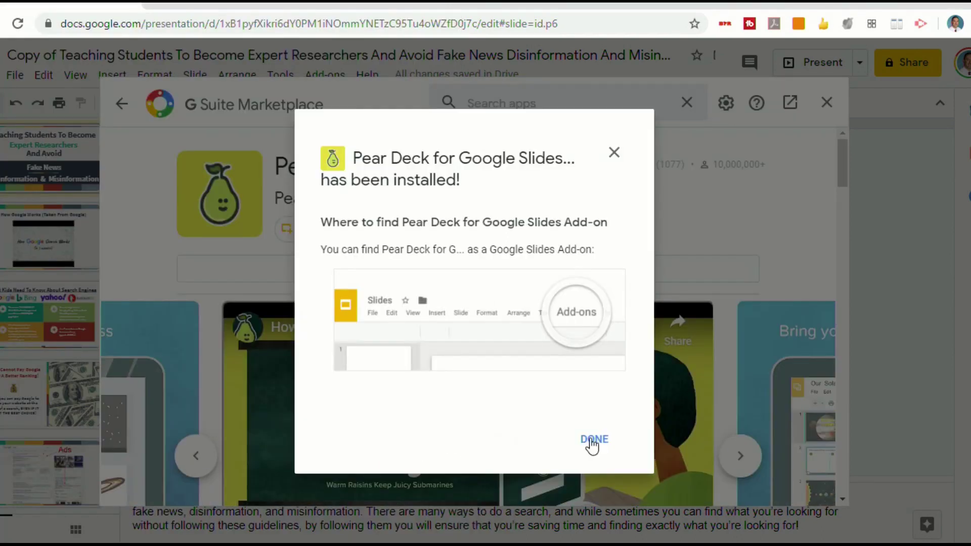
left_click(594, 441)
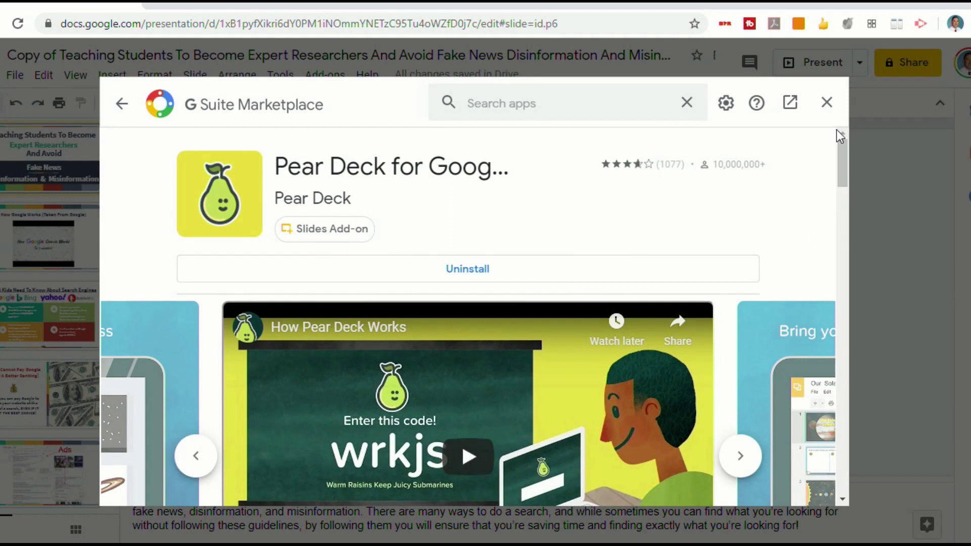
Step: Close the Marketplace, launch Open Pear Deck Add-on, and scroll its sidebar to the audio section
left_click(826, 104)
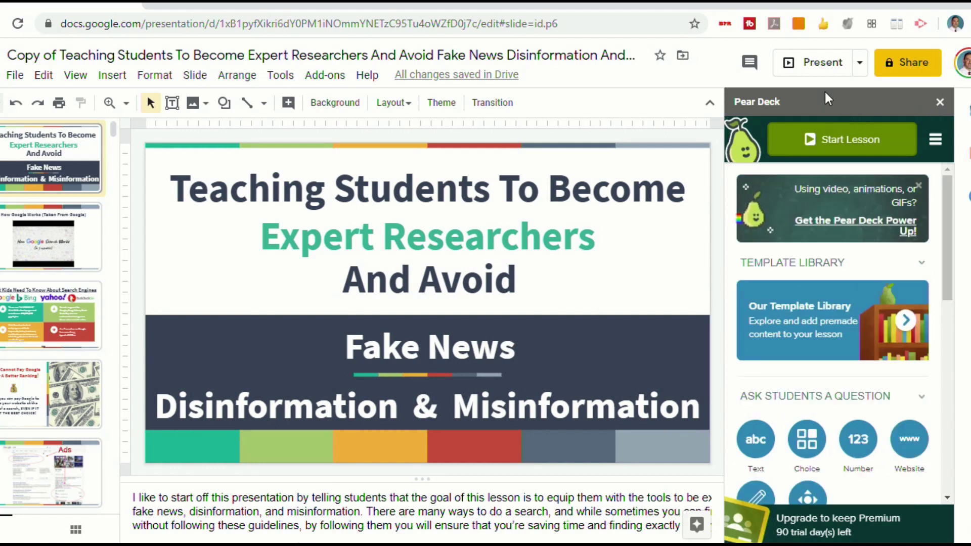
left_click(939, 105)
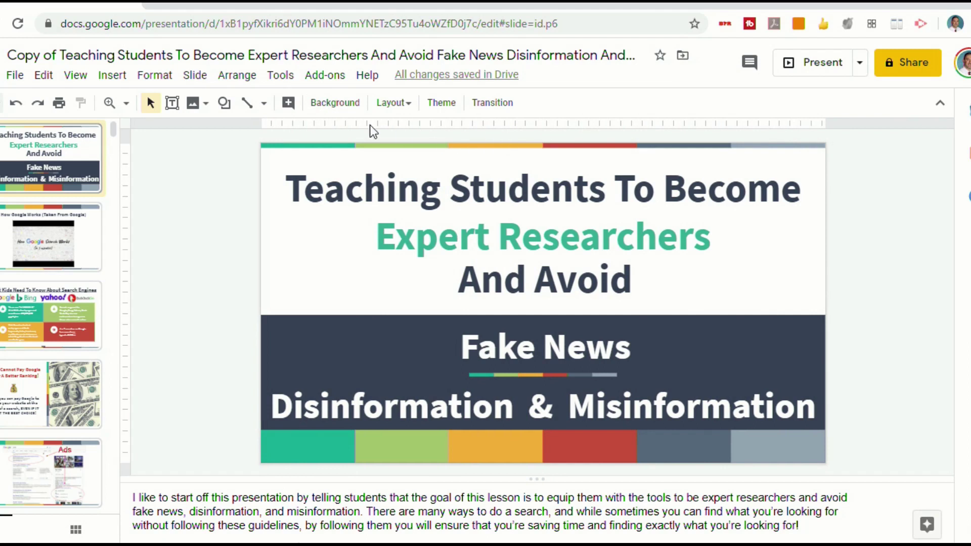
left_click(324, 76)
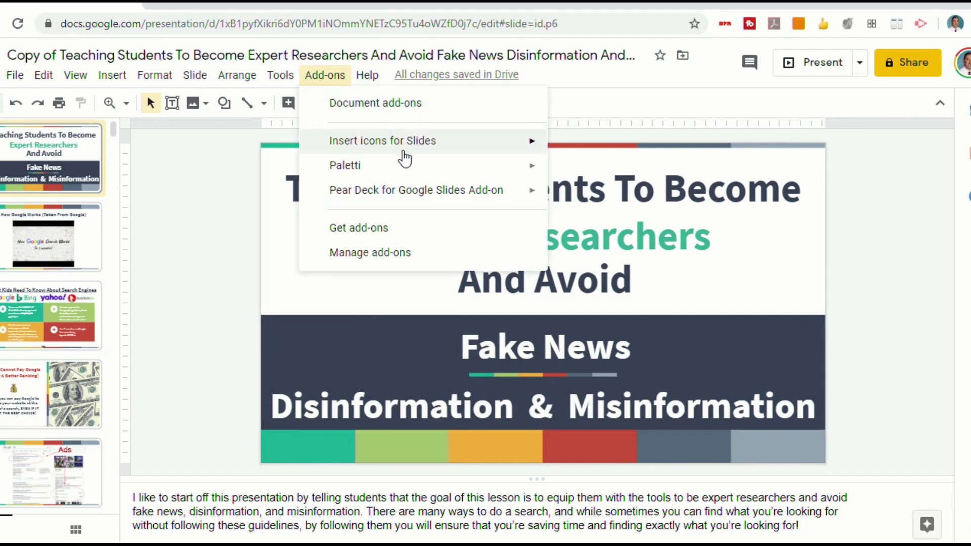
mouse_move(415, 197)
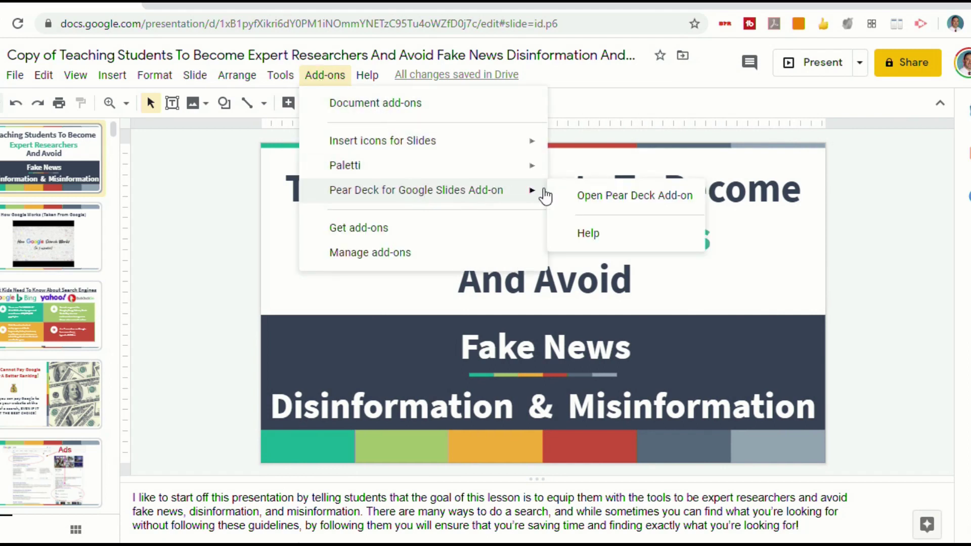
left_click(627, 196)
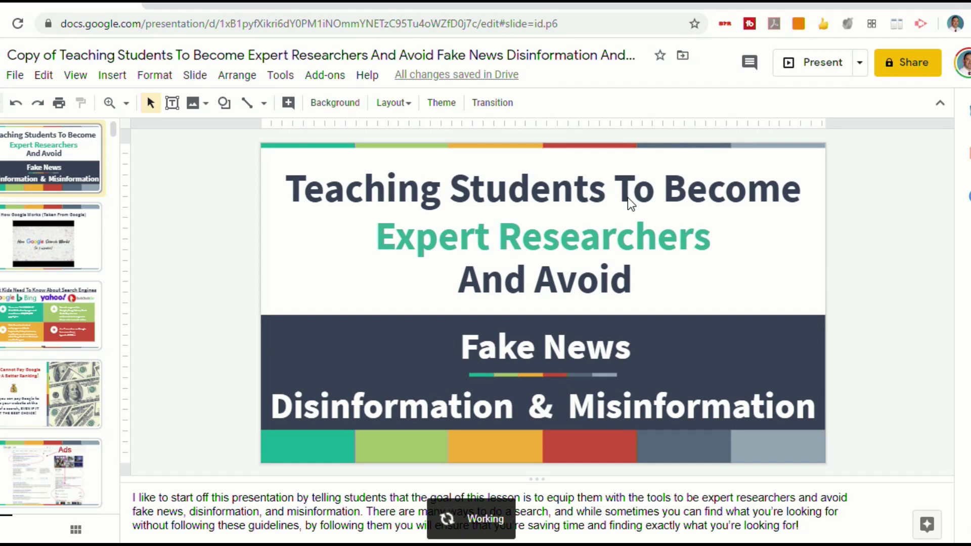
scroll(804, 273, "down", 3)
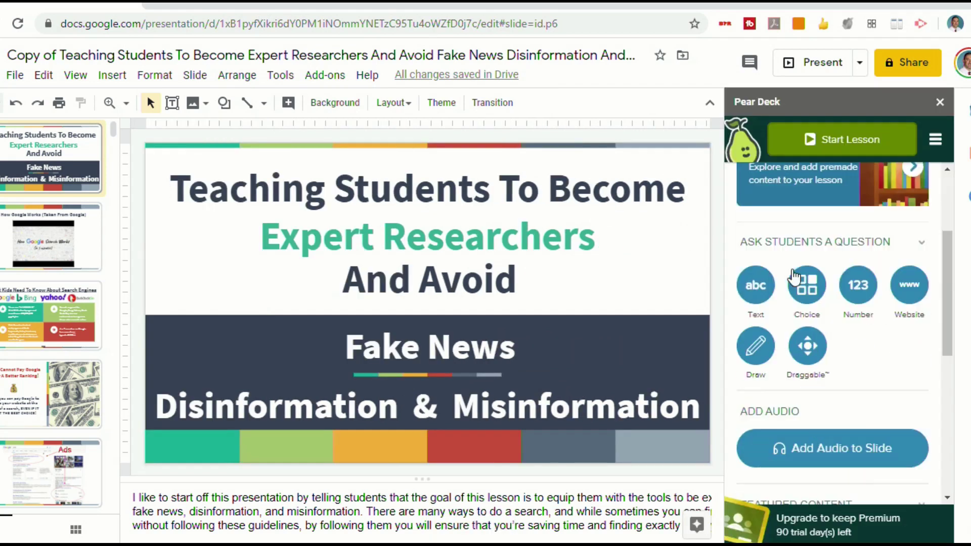
scroll(811, 276, "down", 2)
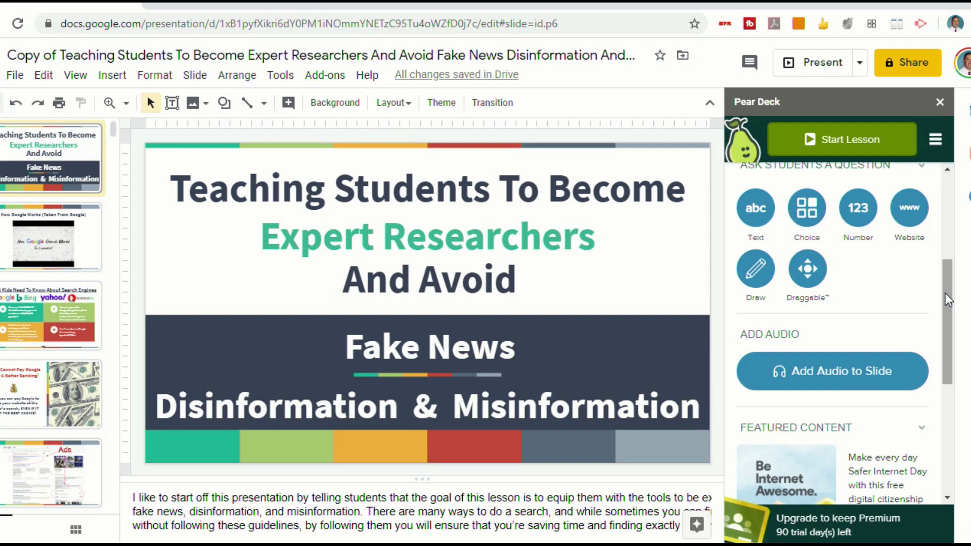
Step: Select the third slide and start Pear Deck's Add Audio to Slide
left_click(55, 313)
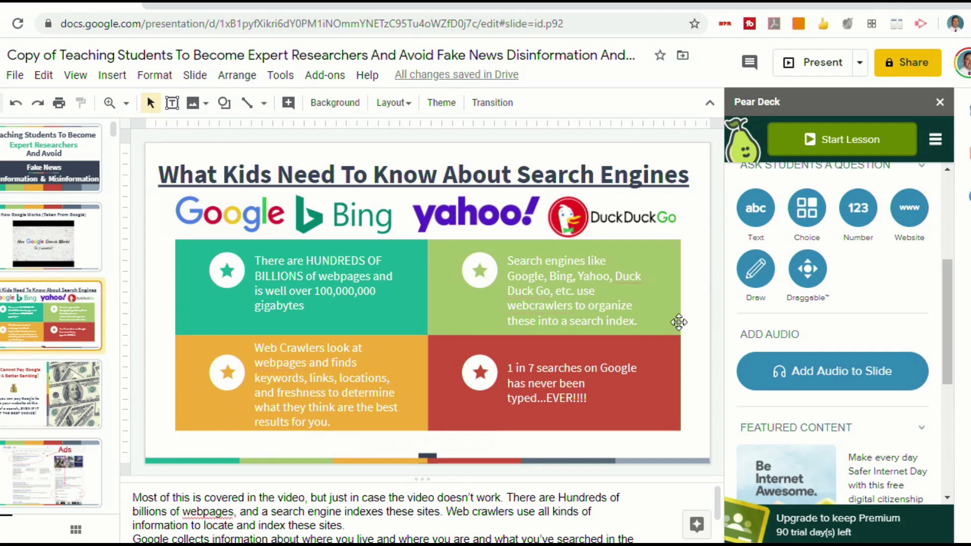
left_click(842, 372)
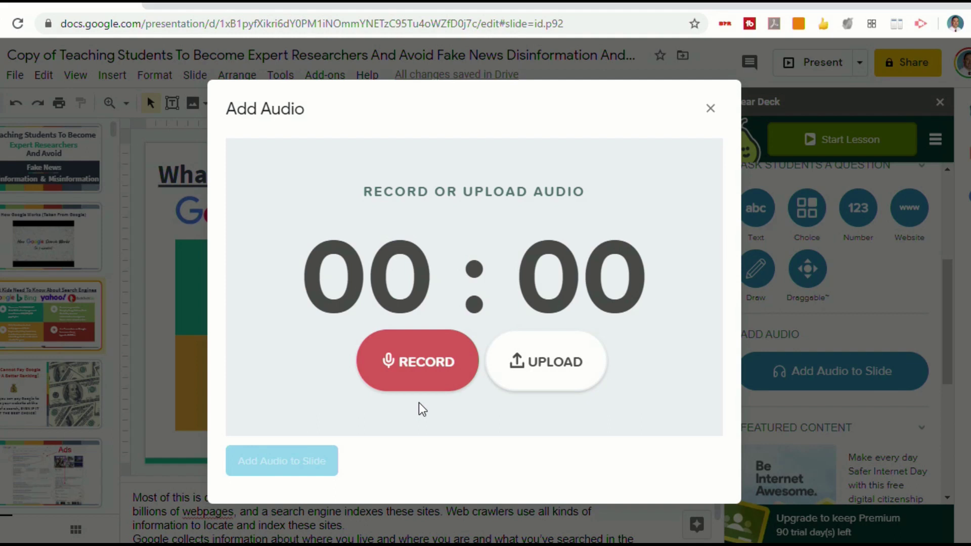
Step: Record an 8-second narration, save it, and play it back to check
left_click(414, 379)
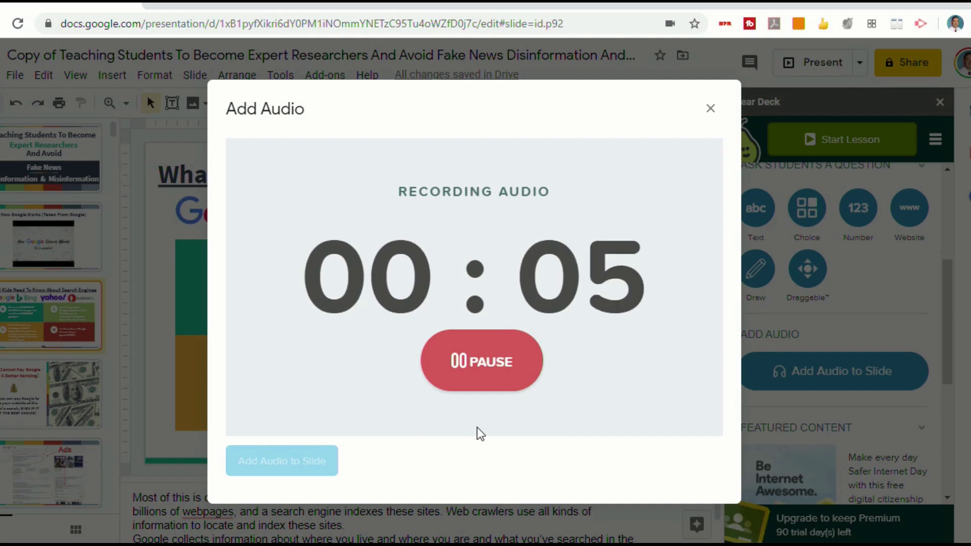
left_click(487, 382)
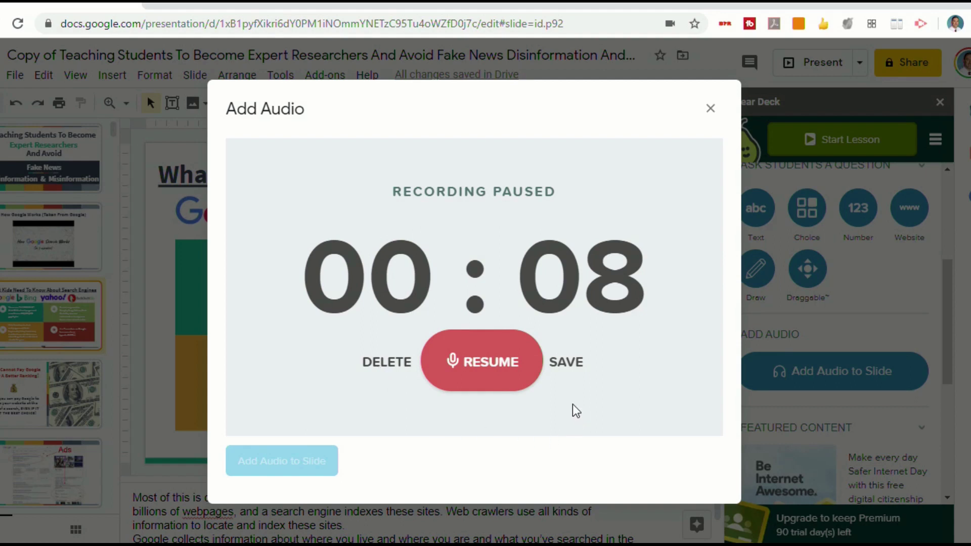
left_click(569, 373)
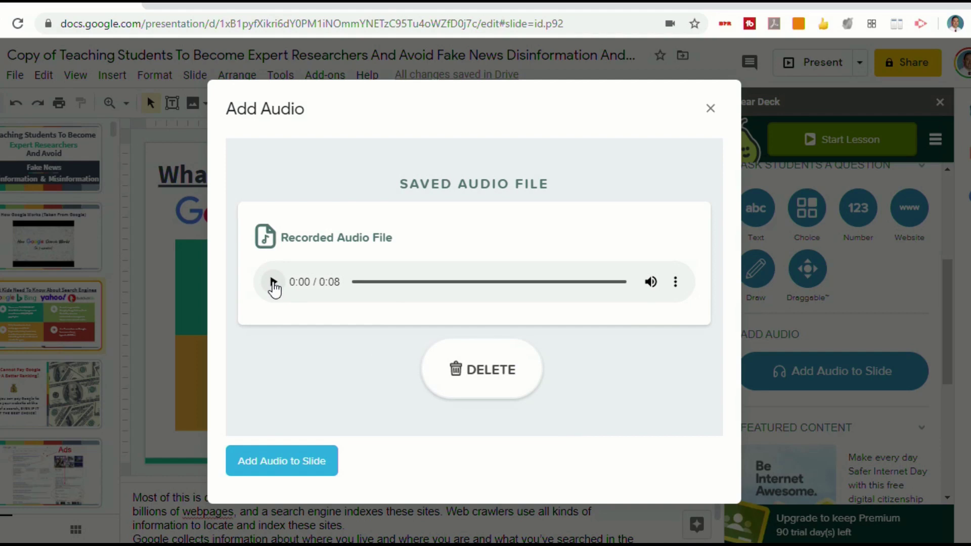
left_click(273, 282)
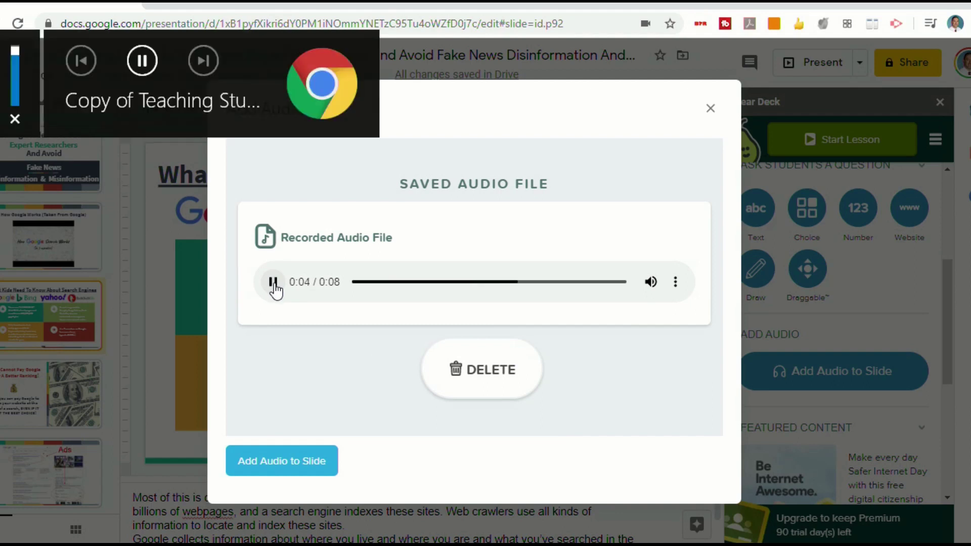
left_click(273, 282)
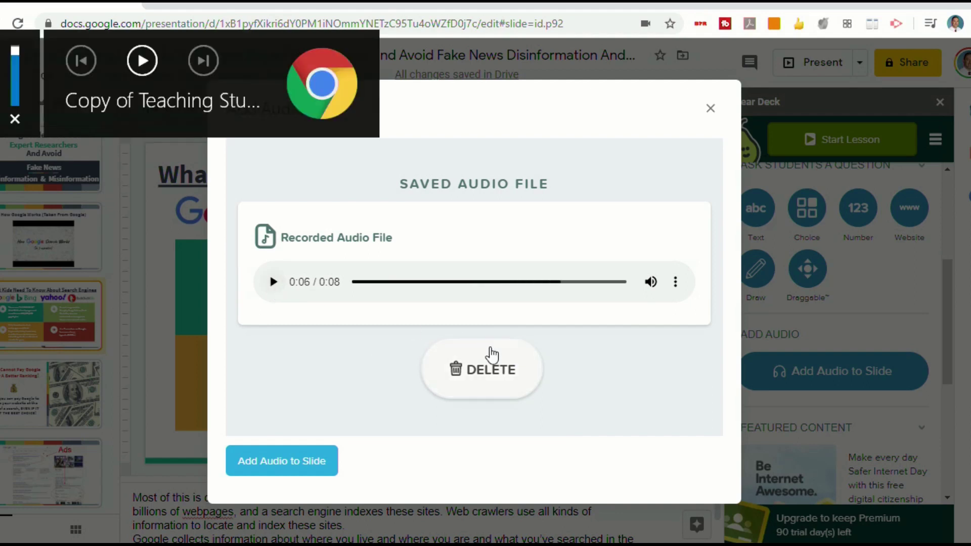
Step: Attach the recording and keep the Audio Included badge small at the slide's top right
left_click(275, 462)
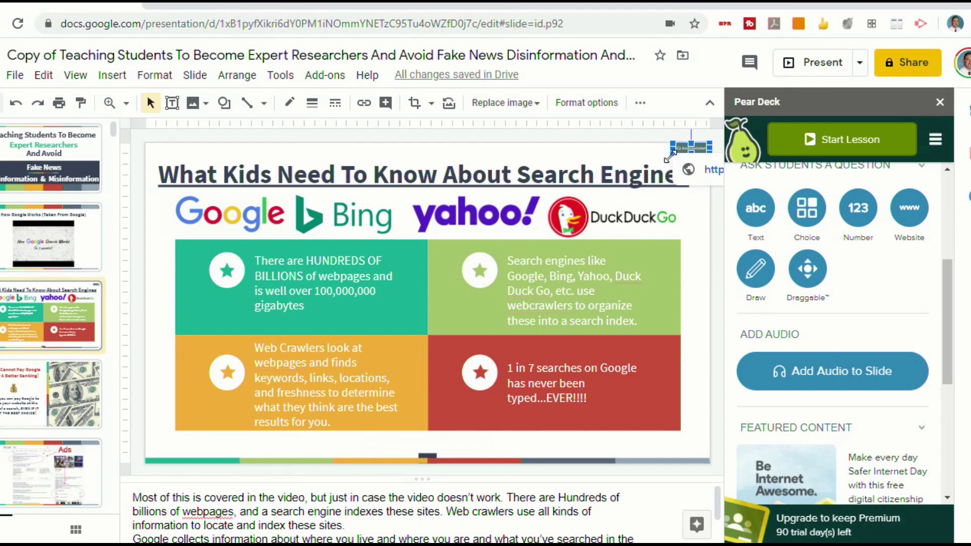
left_click_drag(668, 158, 512, 199)
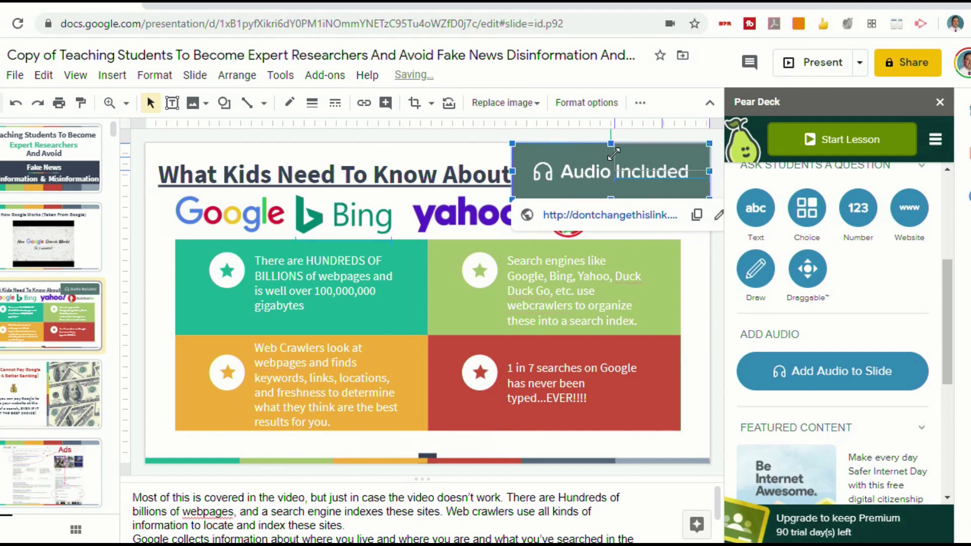
key("ctrl+z")
left_click_drag(657, 155, 633, 165)
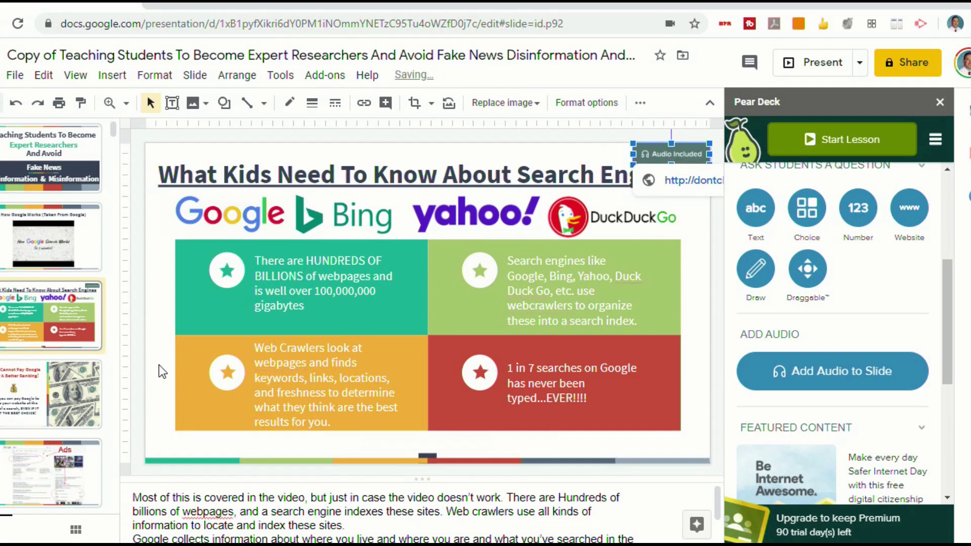
Step: Upload the Inspiring music file as slide 4's audio, preview it, and attach it
left_click(39, 398)
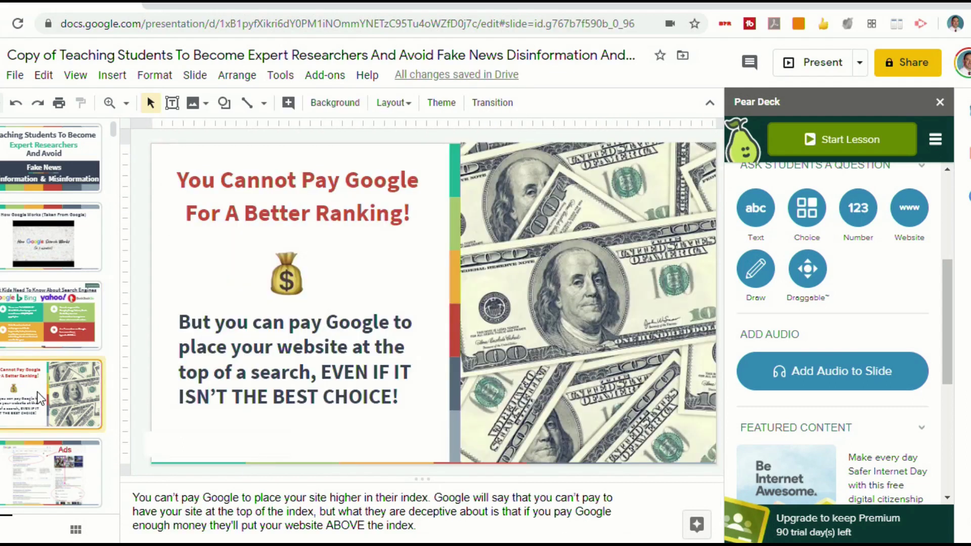
left_click(872, 382)
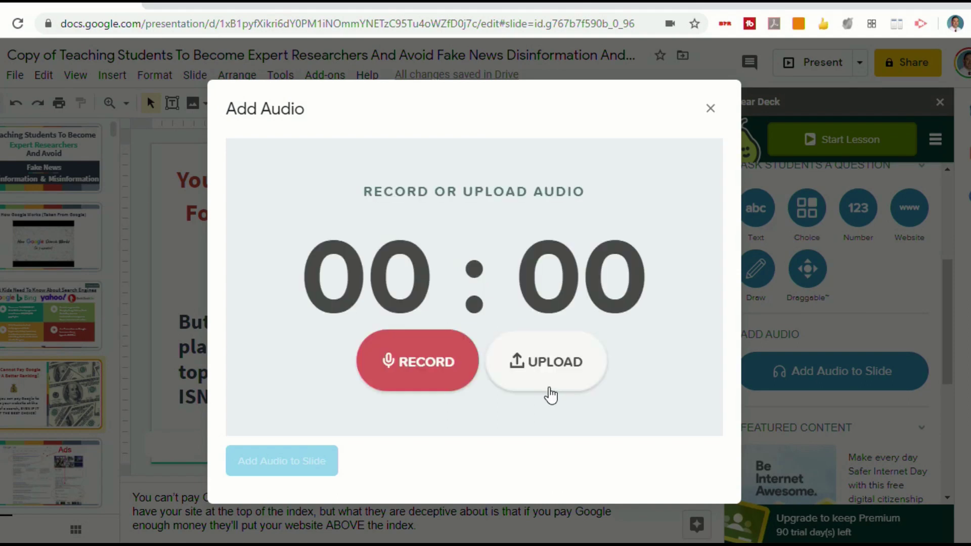
left_click(542, 376)
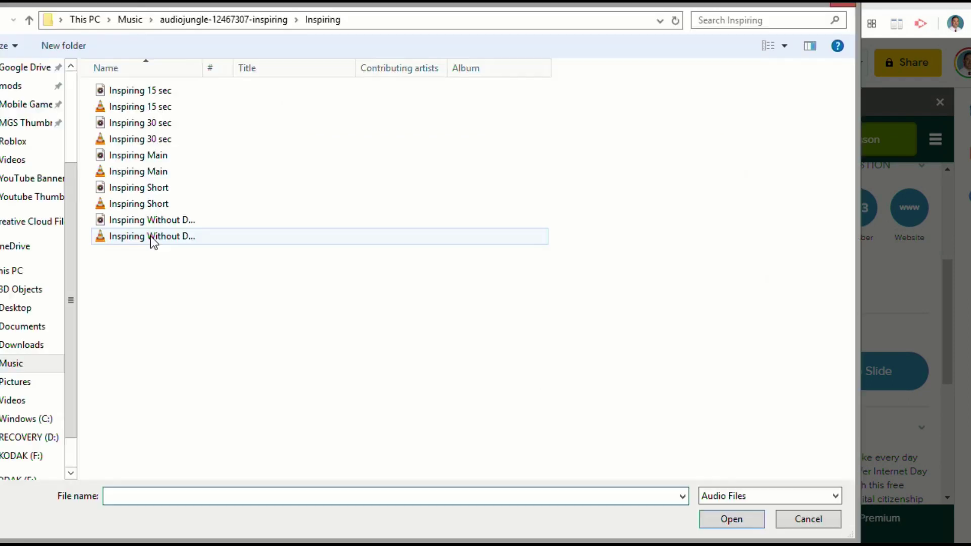
double_click(138, 222)
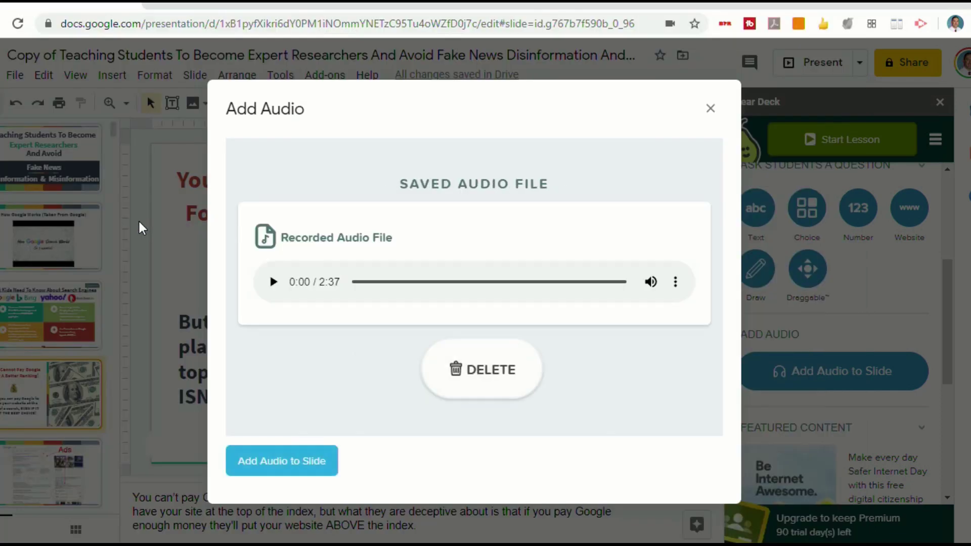
left_click(274, 283)
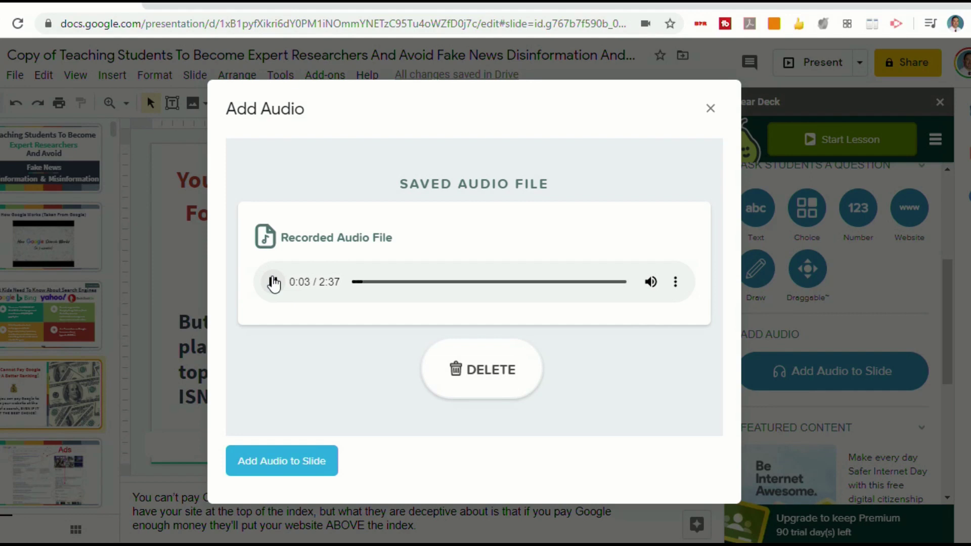
left_click(273, 282)
left_click(289, 474)
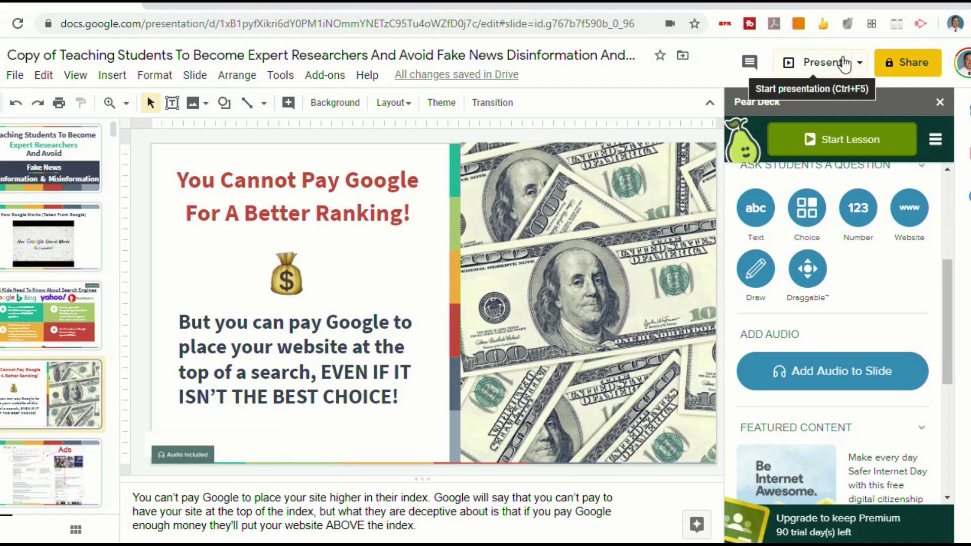
left_click(894, 60)
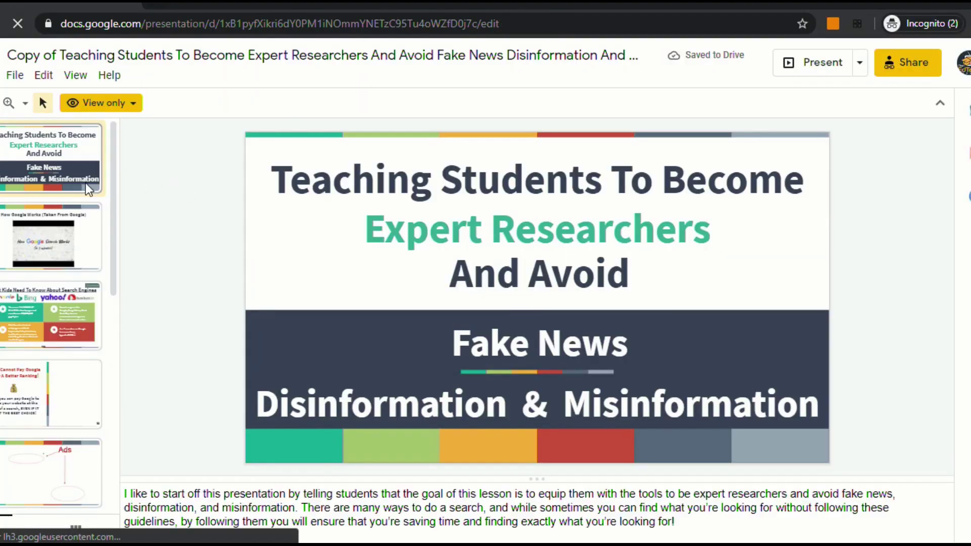
left_click(60, 293)
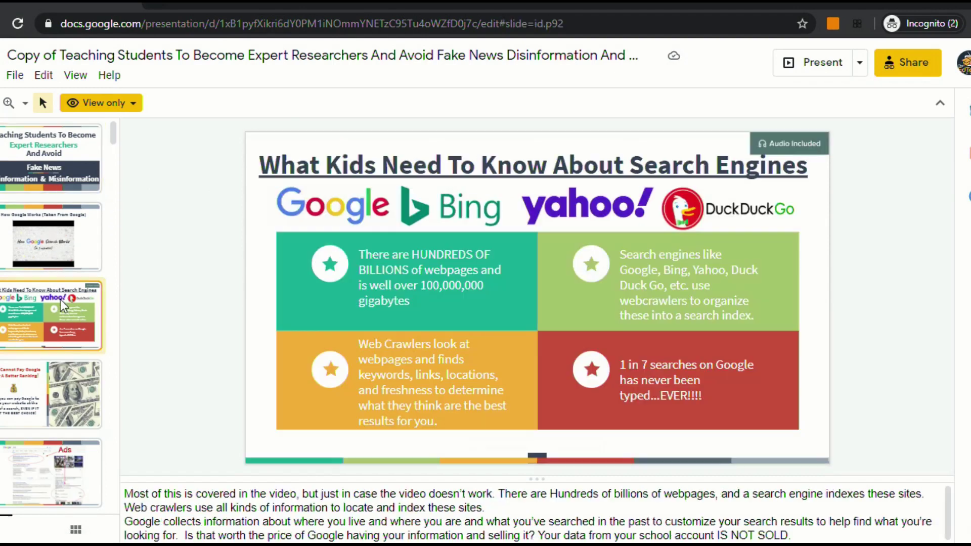
left_click(815, 59)
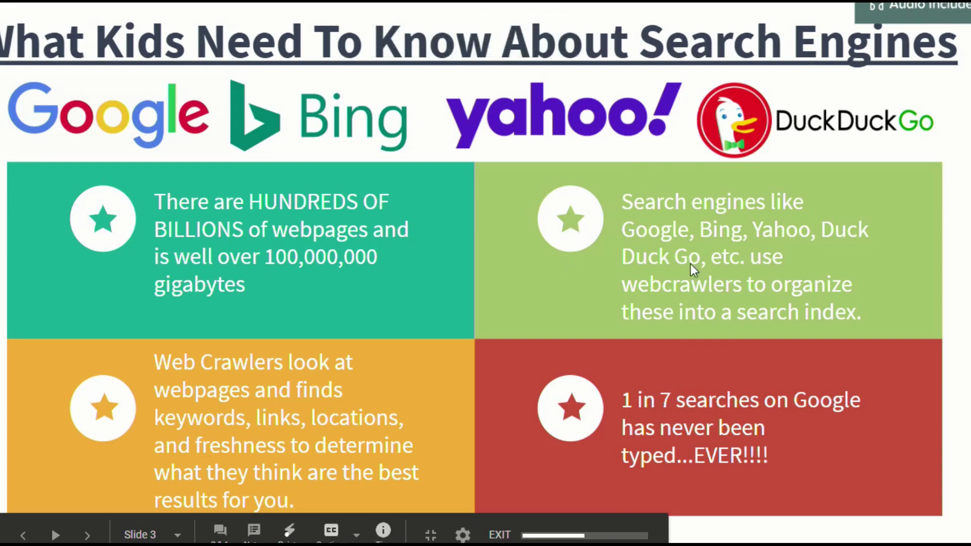
key("Escape")
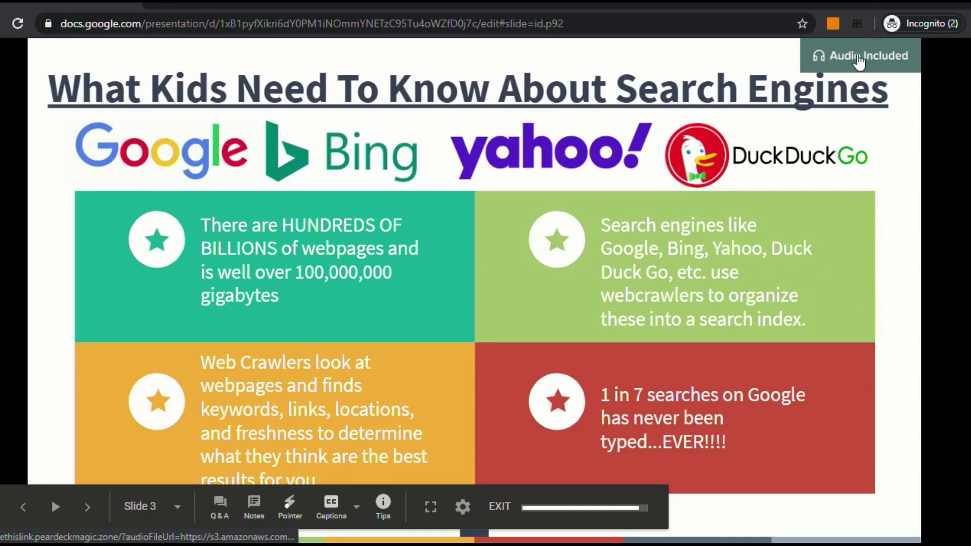
left_click(854, 58)
left_click(35, 2)
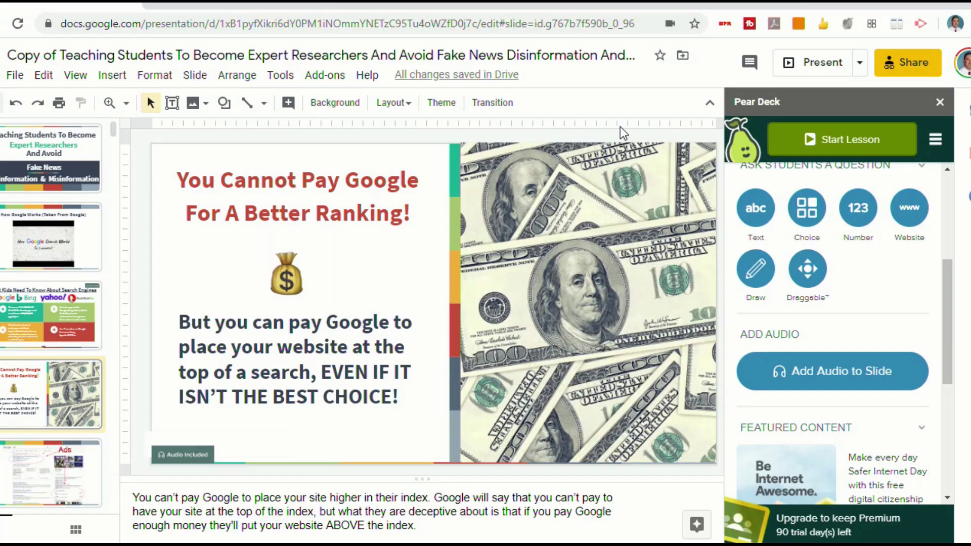
Step: Start the Pear Deck lesson as a Student-Paced Activity
left_click(786, 140)
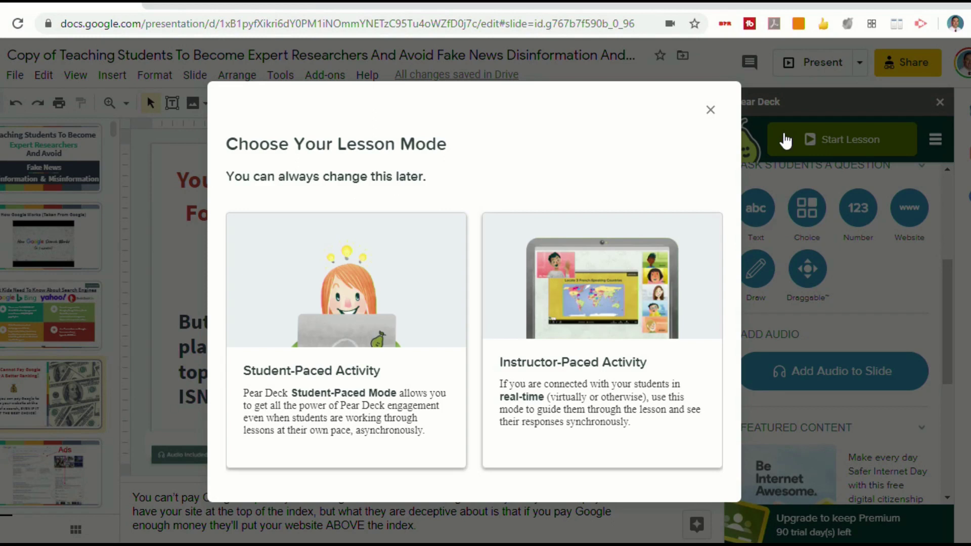
left_click(425, 249)
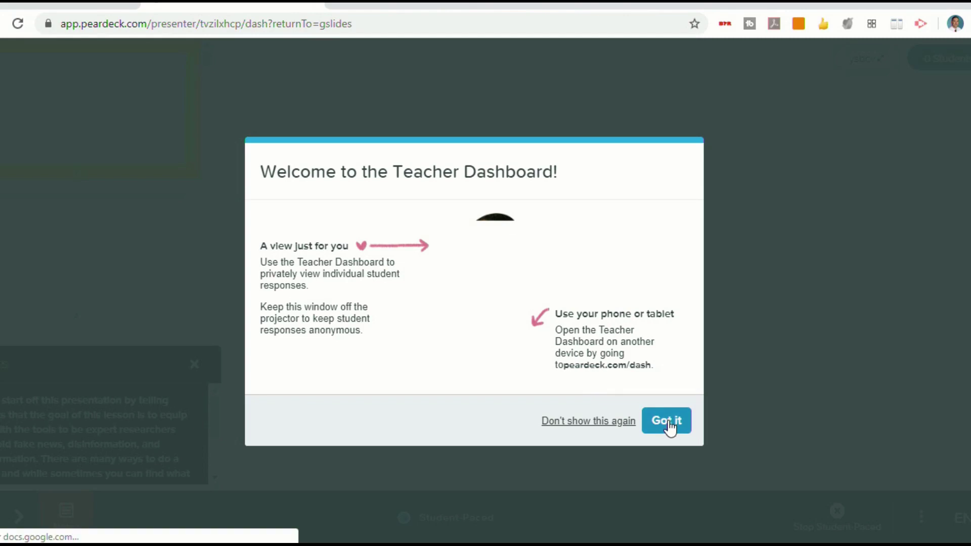
Step: Dismiss the dashboard welcome, copy the student link, and open an incognito window
left_click(667, 420)
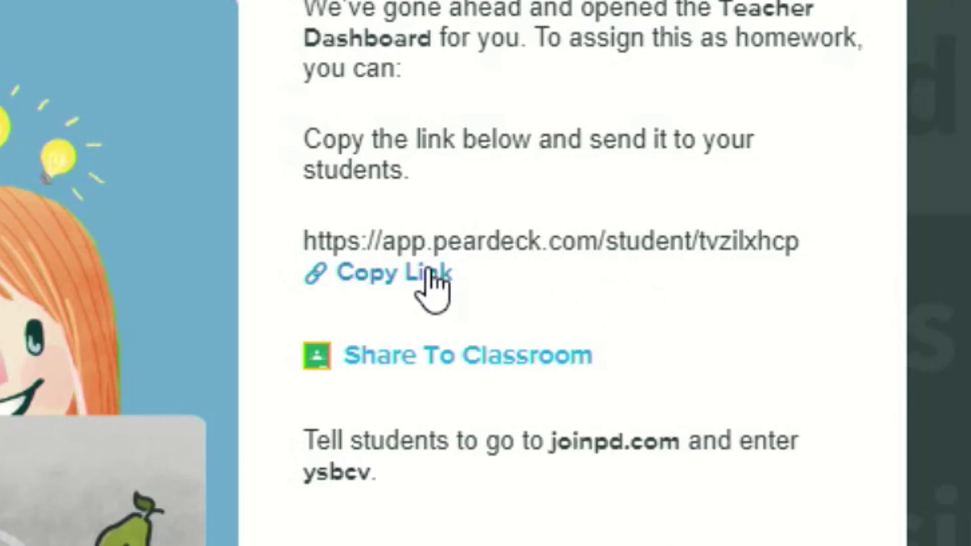
left_click(522, 304)
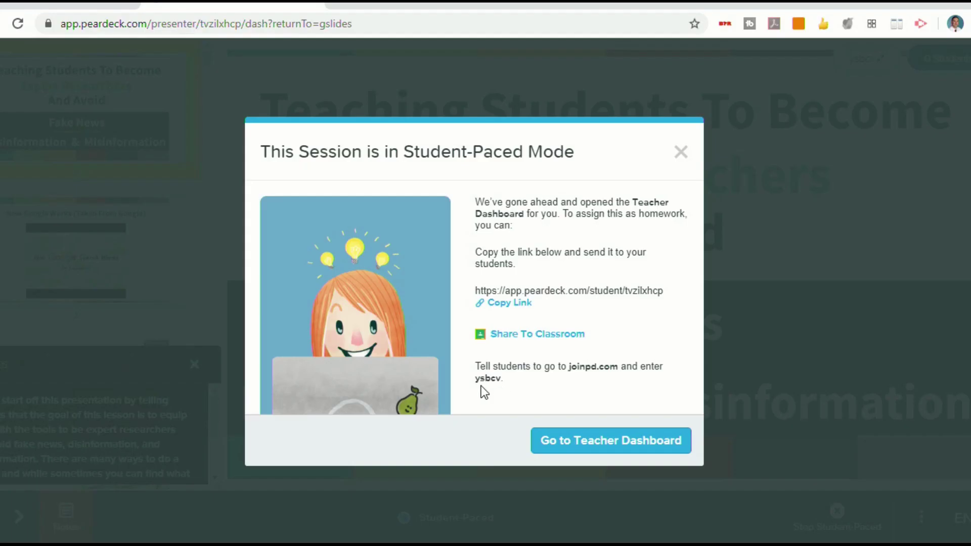
left_click(513, 304)
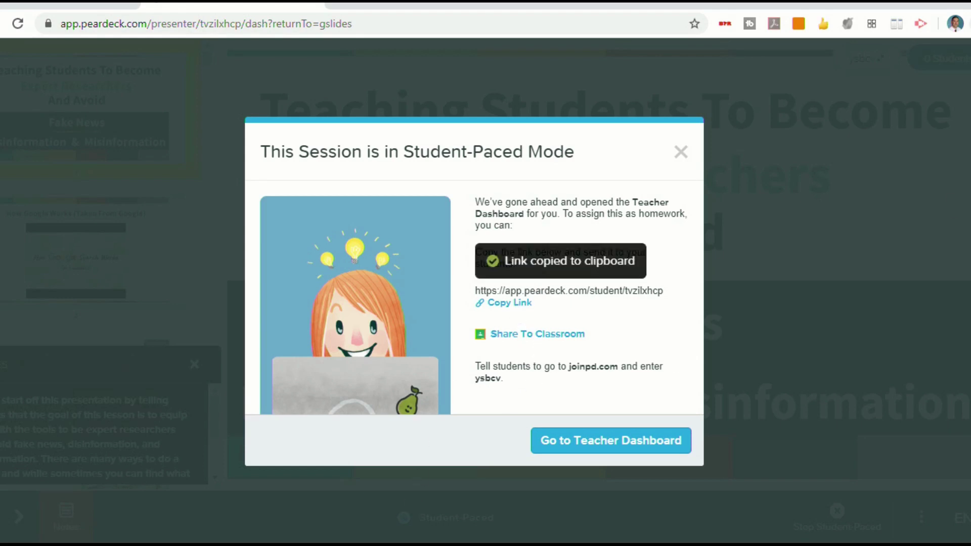
left_click(965, 23)
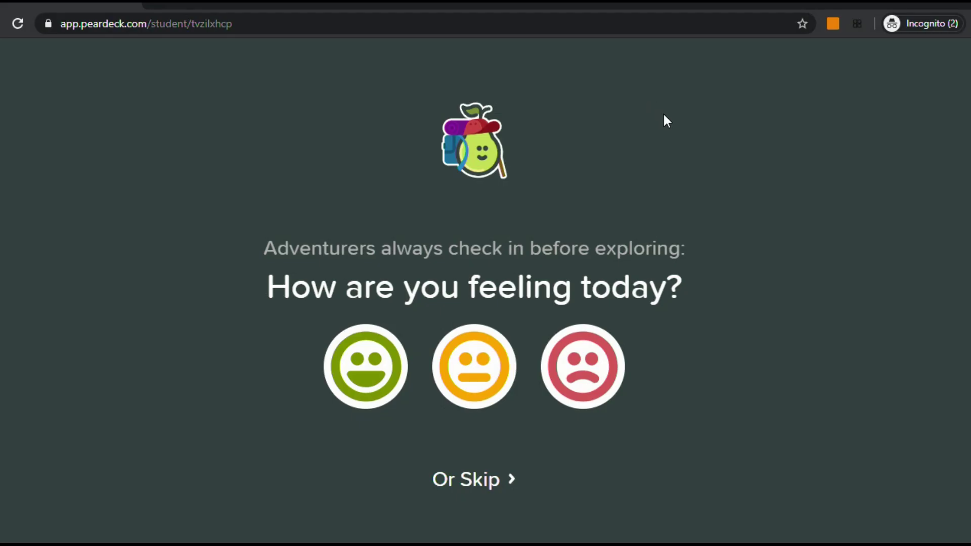
Step: Check in with the green smiley and advance to the search engines slide
left_click(365, 378)
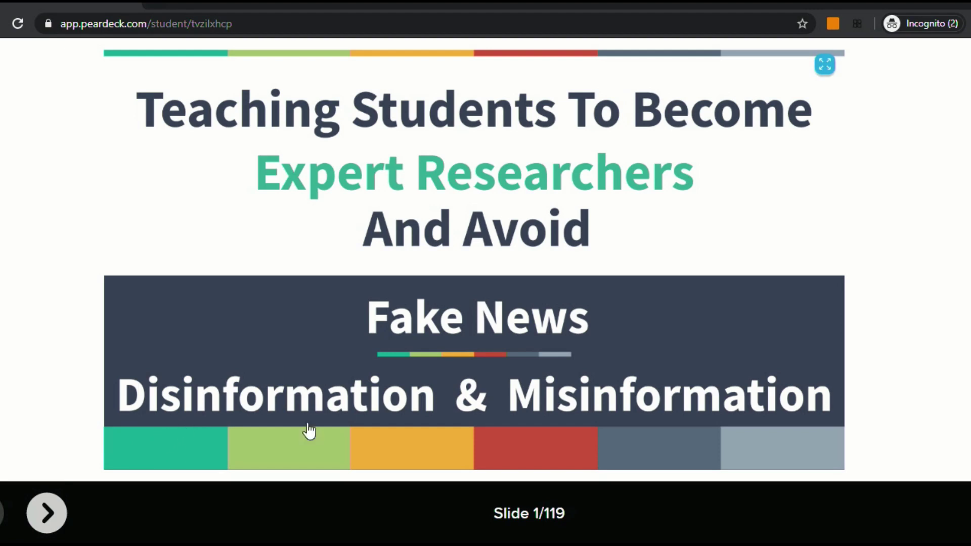
left_click(44, 513)
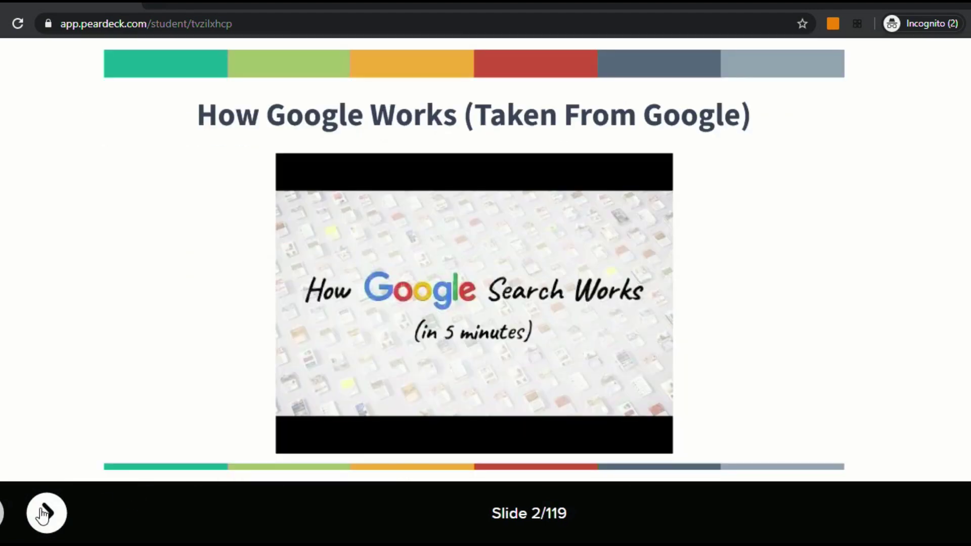
left_click(44, 513)
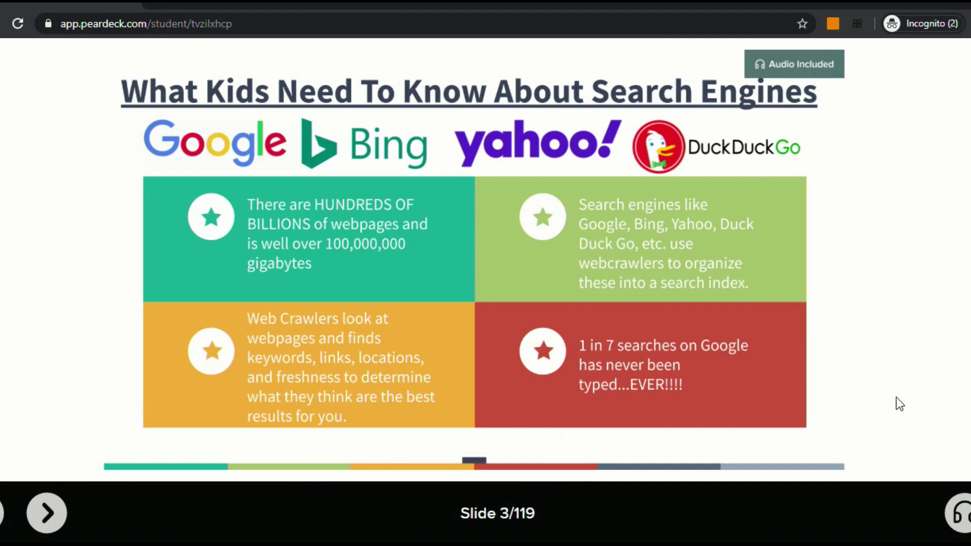
Step: Play the audio on slide 3, then move to slide 4 and play its audio
left_click(962, 531)
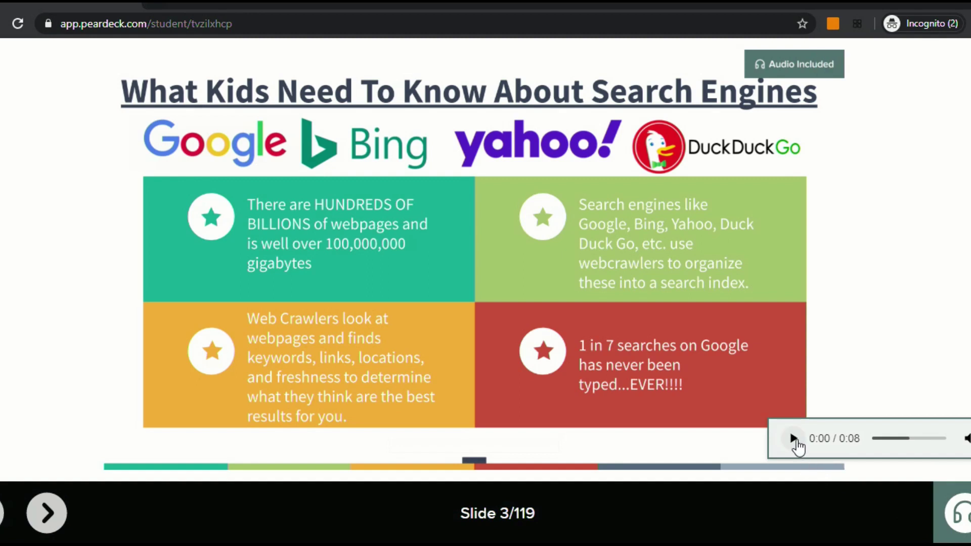
left_click(793, 440)
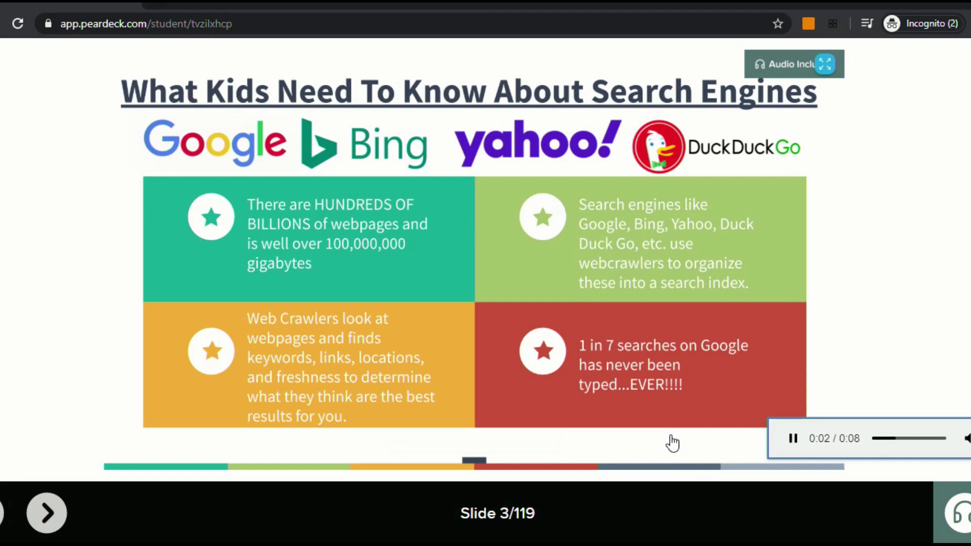
left_click(792, 439)
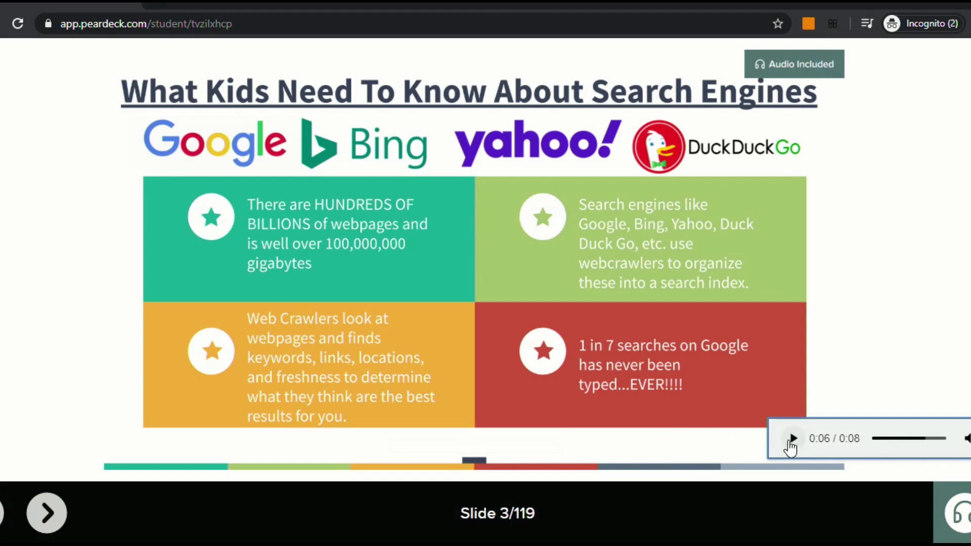
left_click(50, 509)
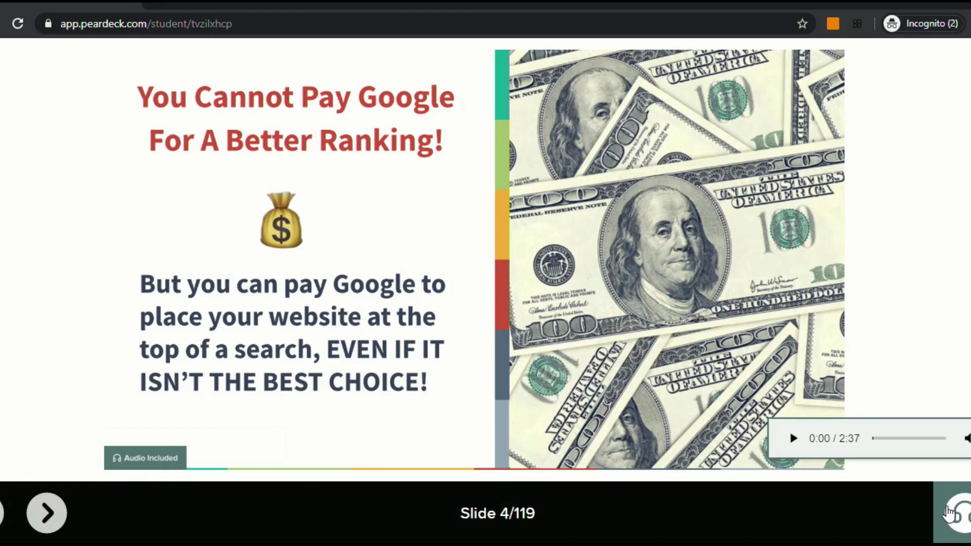
left_click(794, 440)
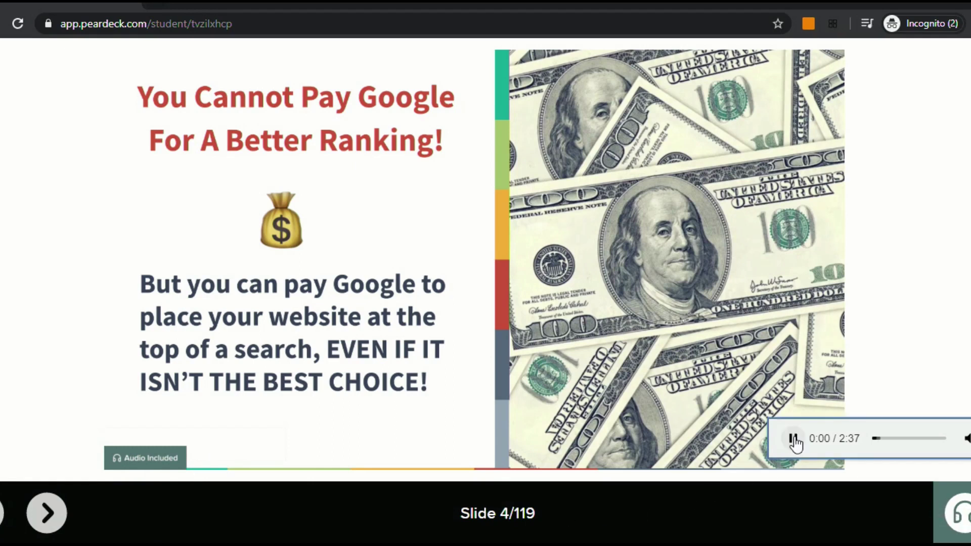